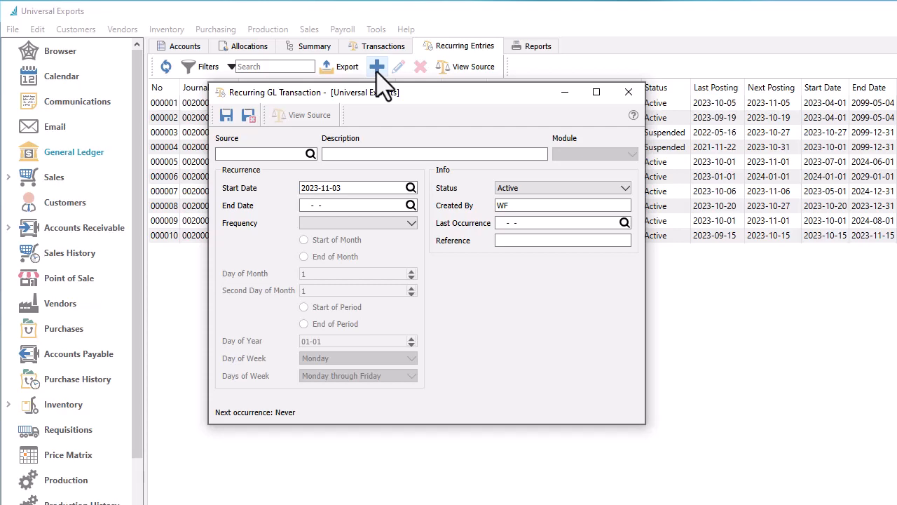
- Choose the Accounts Payable transaction of entity ELEPOW as the recurring entry's source, filtering the GL transactions by entity containing "elepow"
click(305, 154)
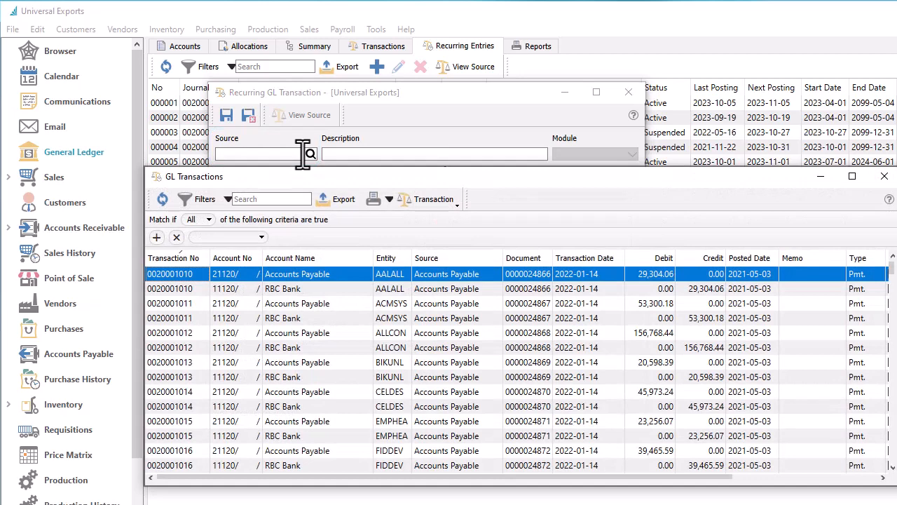
click(226, 200)
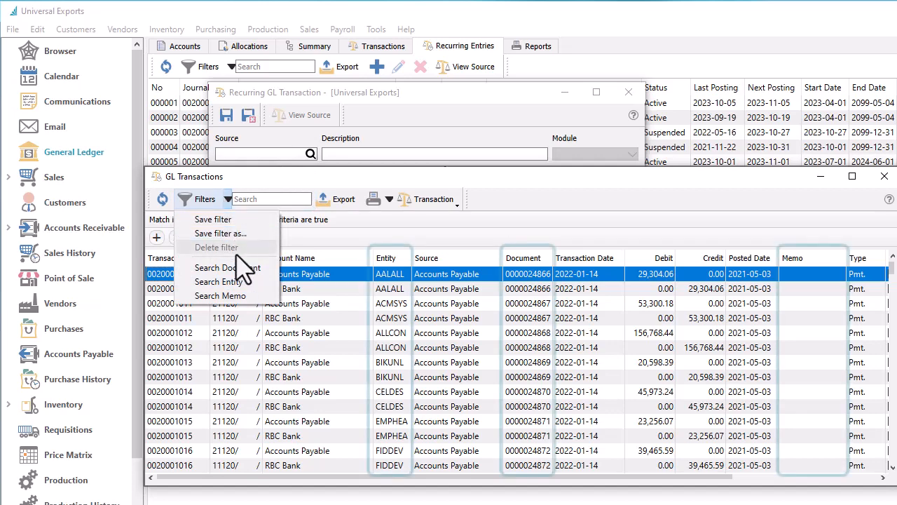
click(219, 281)
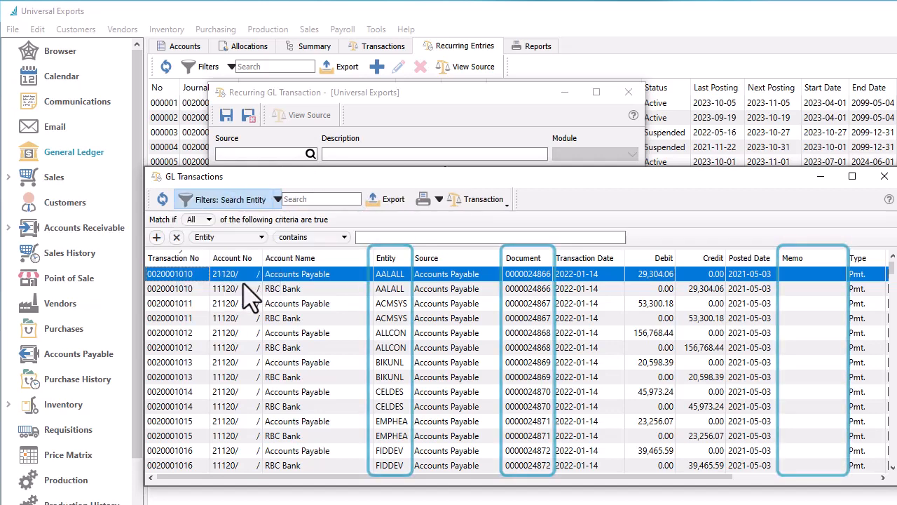
click(370, 240)
text(elepow)
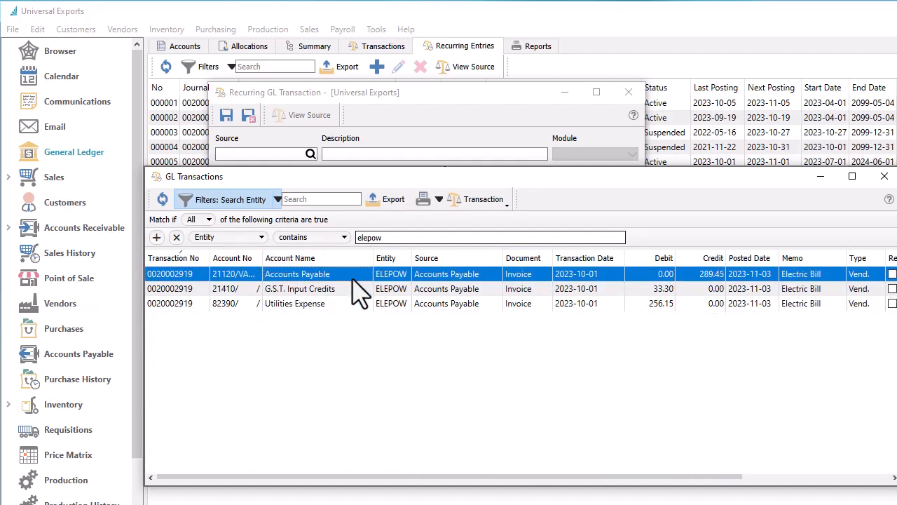
double_click(363, 274)
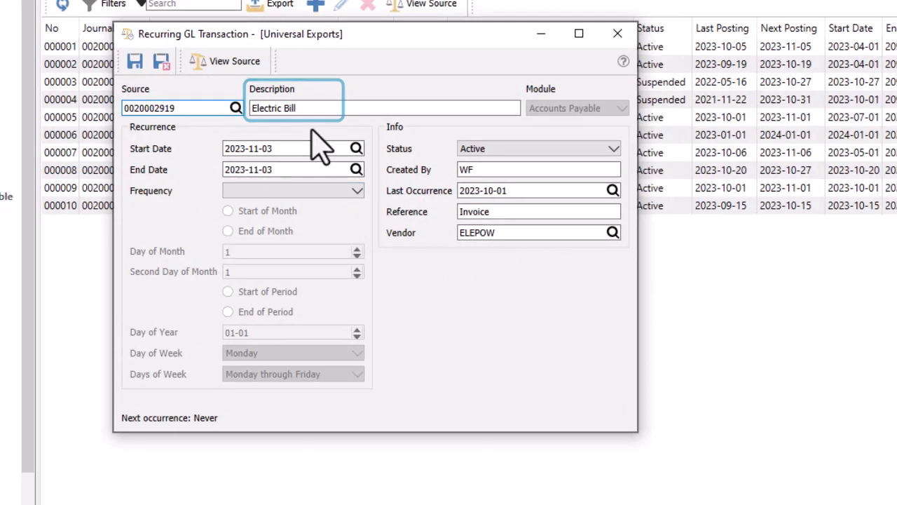
- Keep the status Active and set the recurrence to Monthly with start date 2023-11-01 and end date 2024-11-03
click(515, 149)
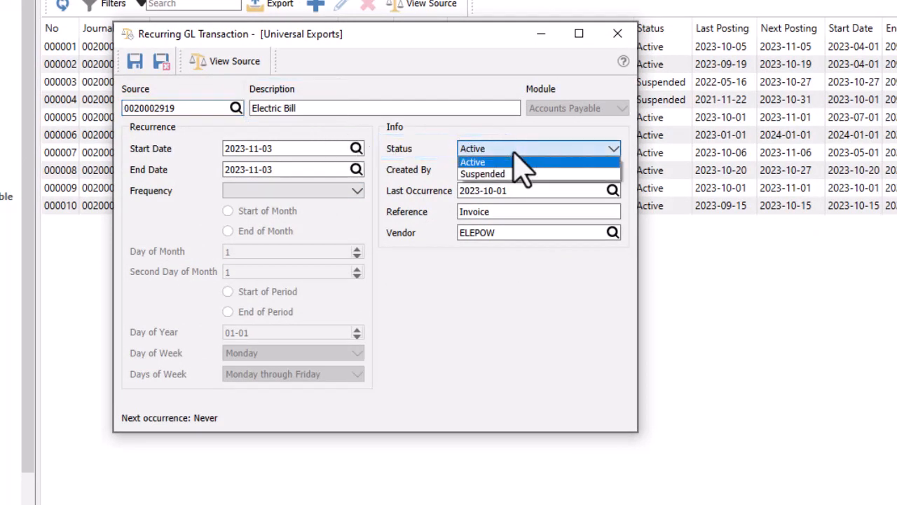
click(514, 150)
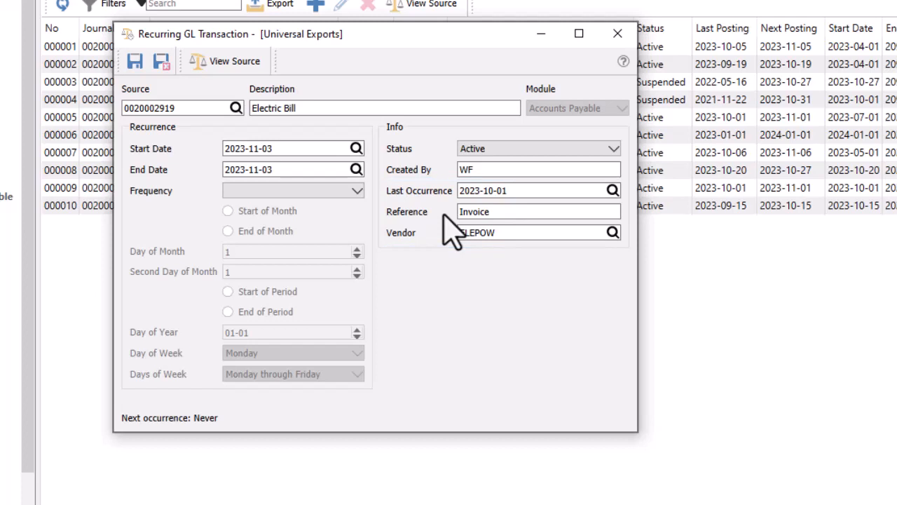
double_click(264, 148)
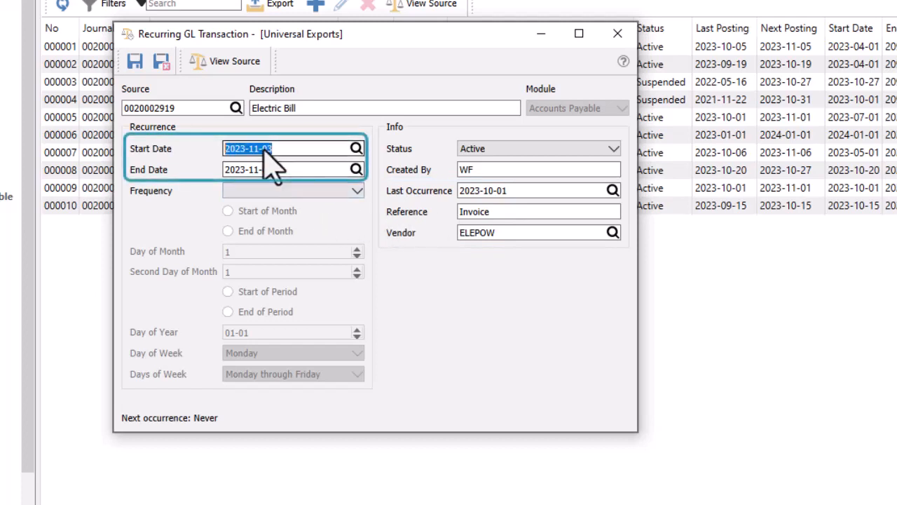
text(01)
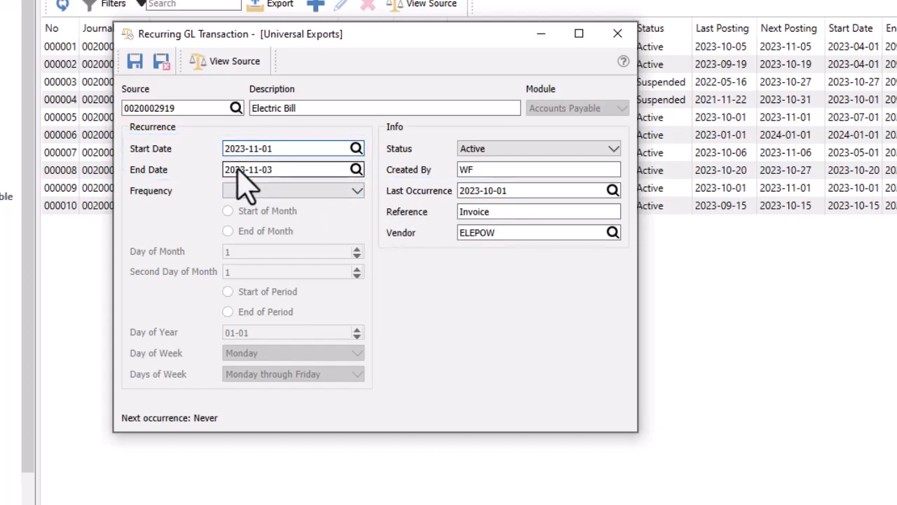
click(232, 169)
text(024)
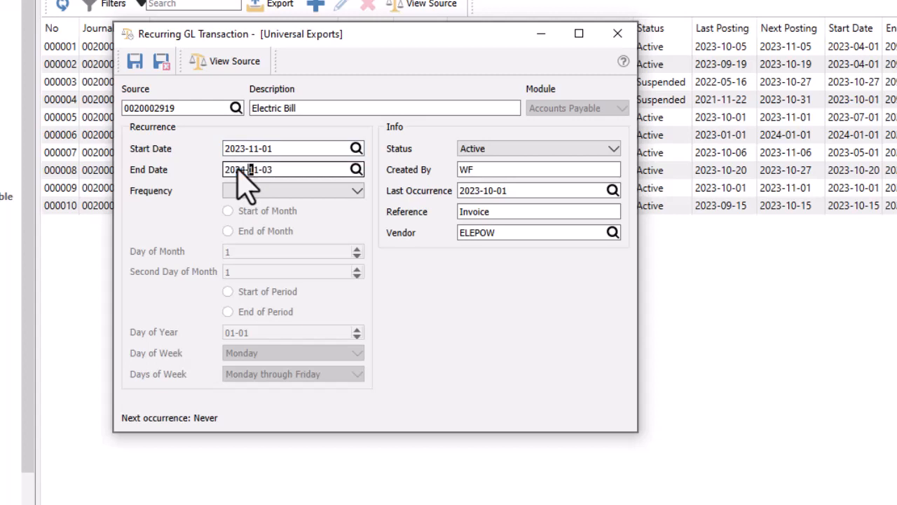
key(Tab)
click(270, 191)
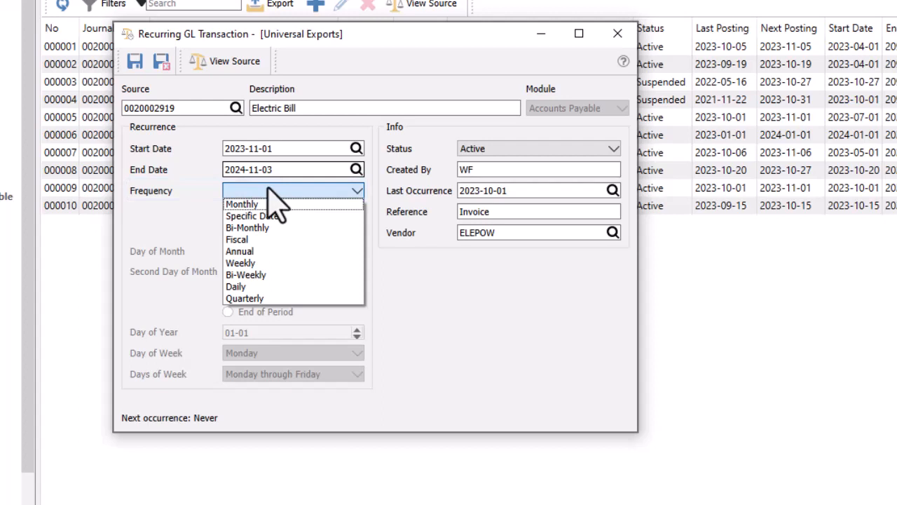
click(277, 205)
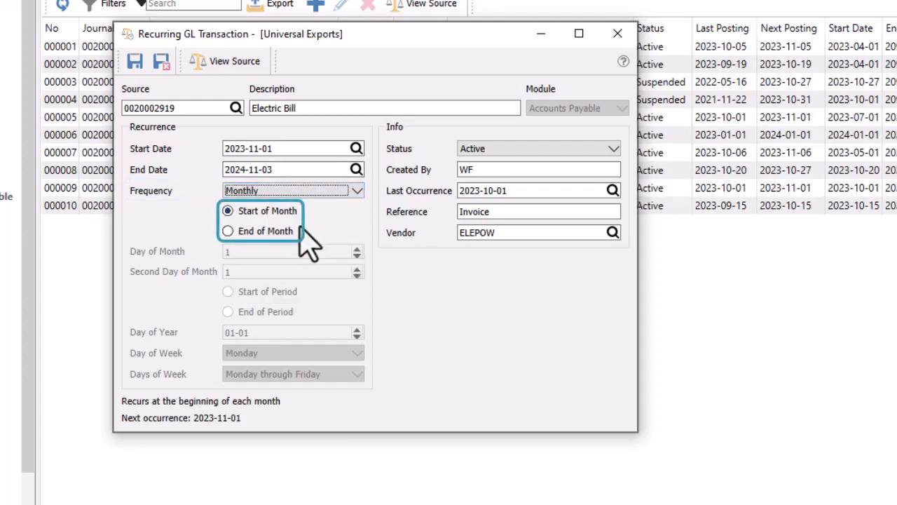
- Try the Specific Date frequency with the day of month set to 15
click(305, 191)
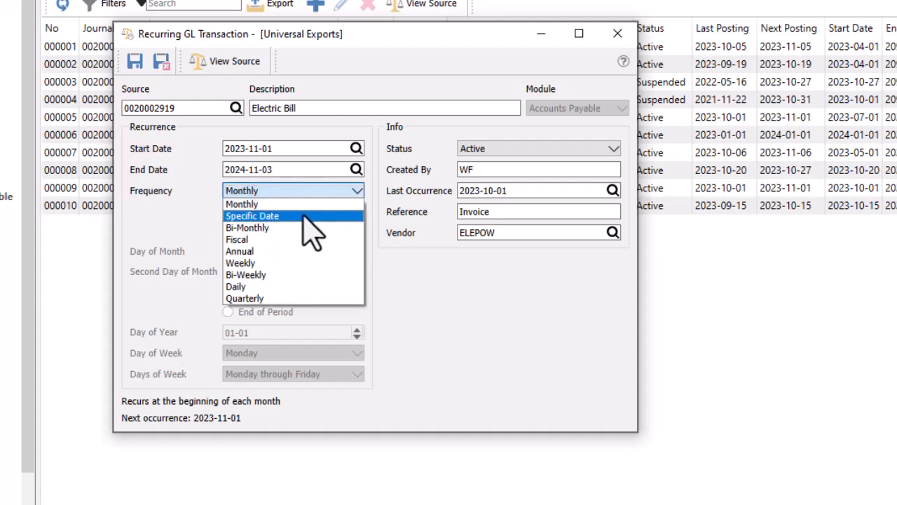
click(304, 216)
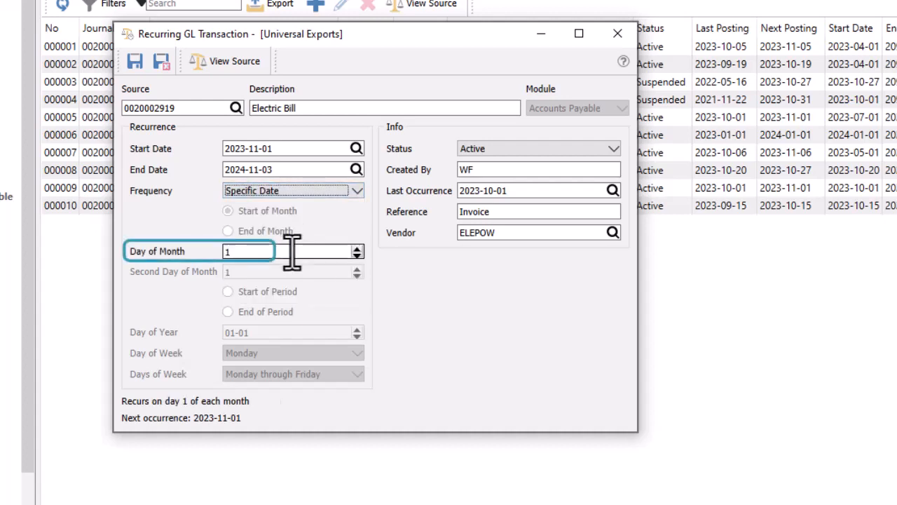
click(291, 252)
text(5)
key(Tab)
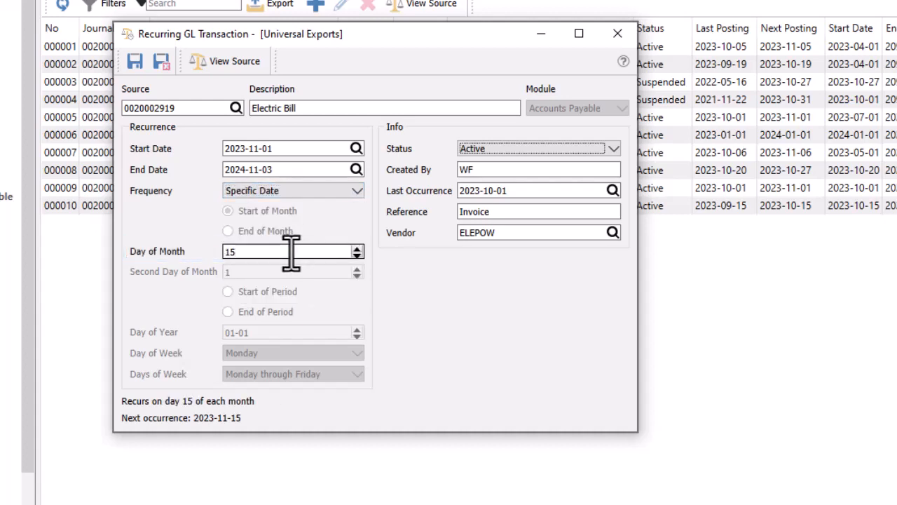
- Try the Bi-Monthly and Annual frequencies, and return the recurrence to Monthly
click(301, 192)
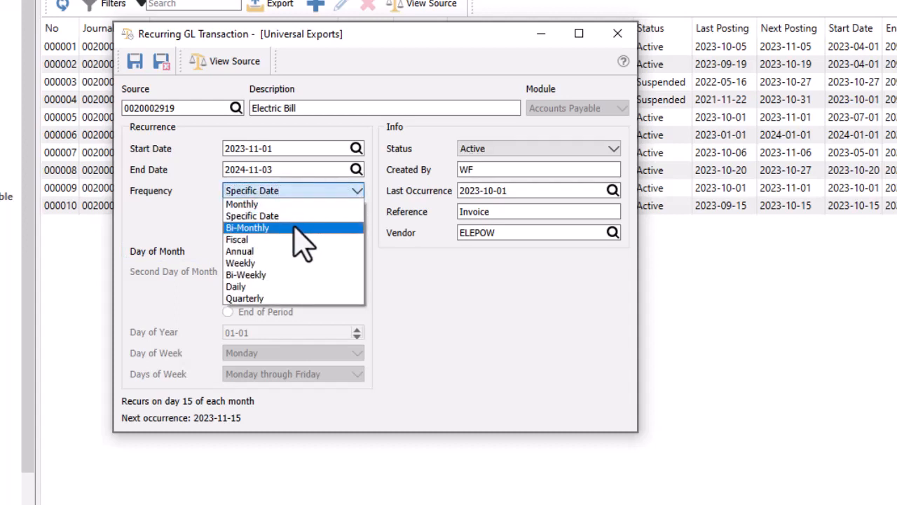
click(295, 228)
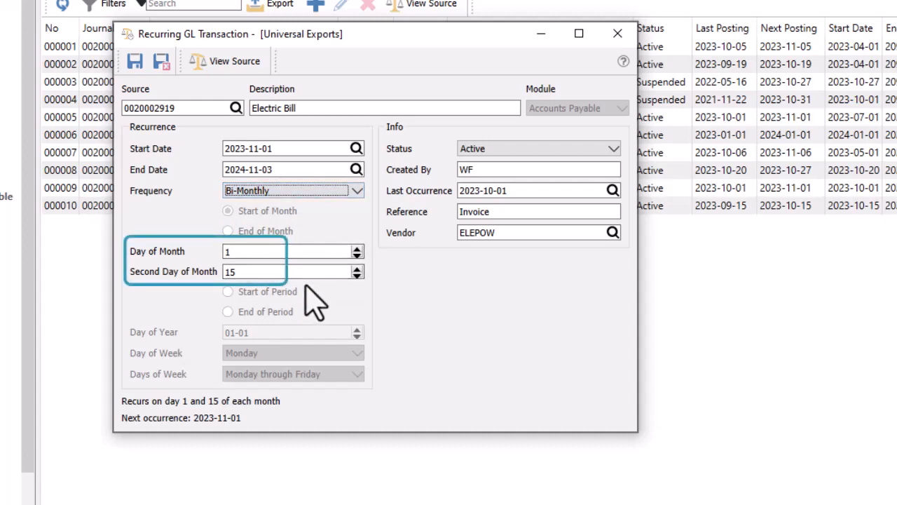
click(313, 192)
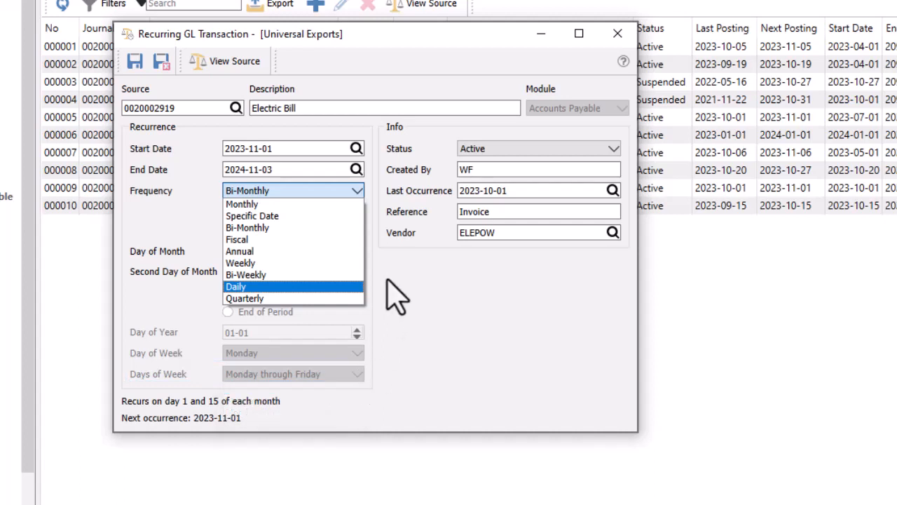
click(313, 252)
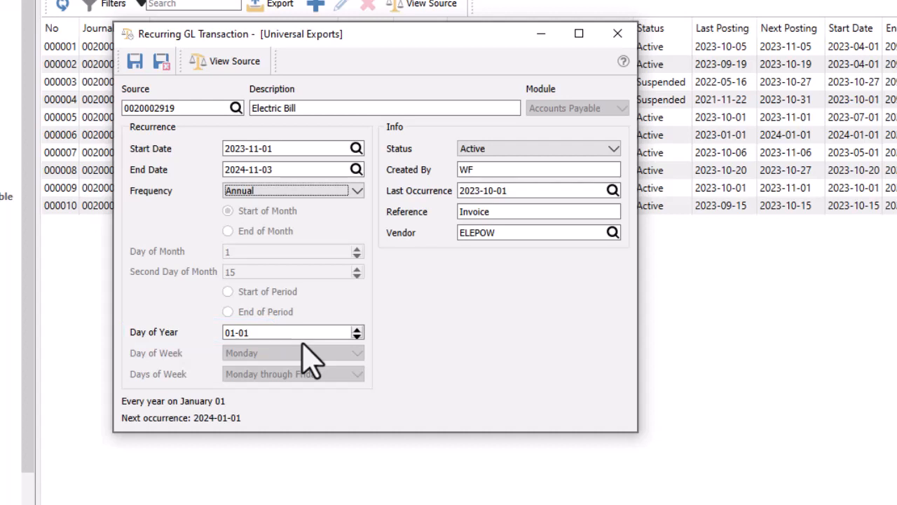
click(319, 192)
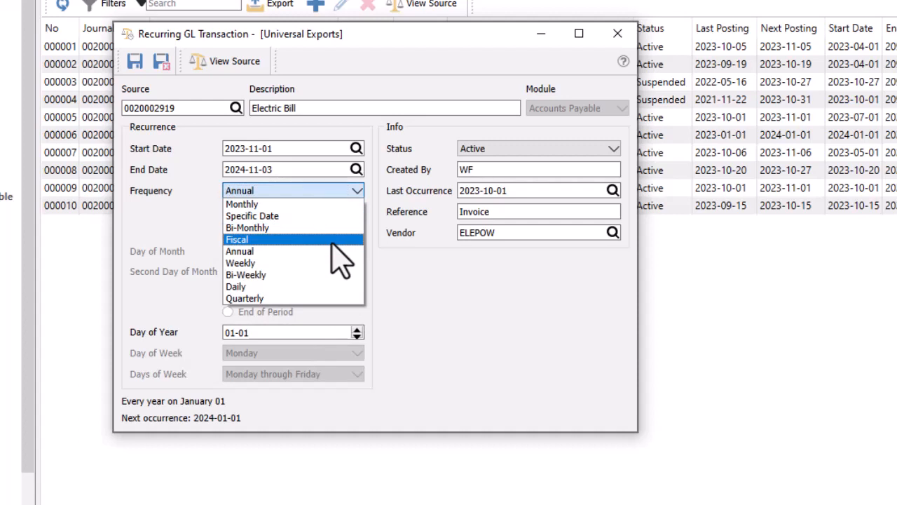
click(337, 203)
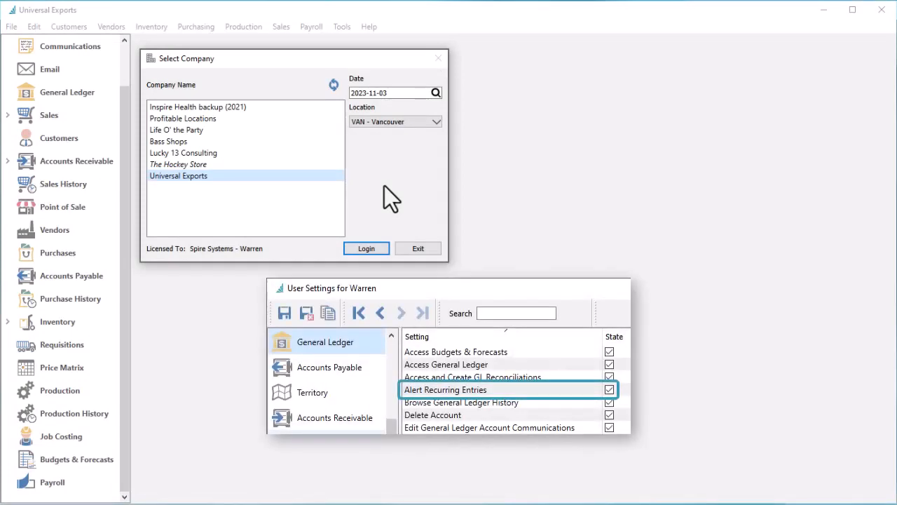
- Log in to the Universal Exports company and review and post the due "Monthly recurring payments" transaction
click(381, 248)
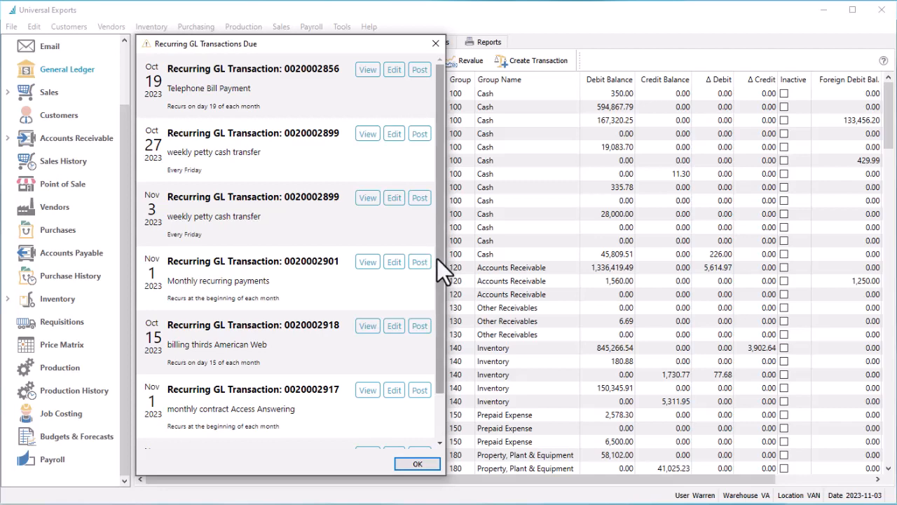
drag(437, 259, 440, 340)
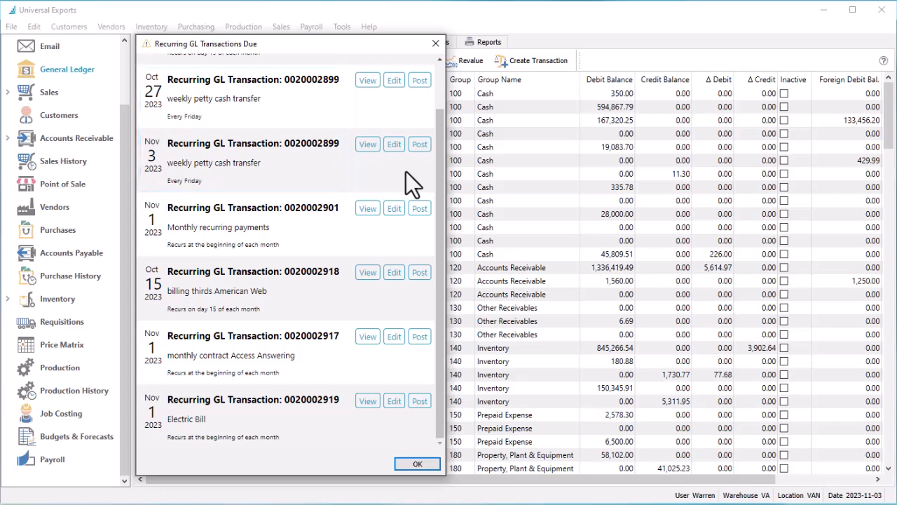
click(367, 209)
click(416, 213)
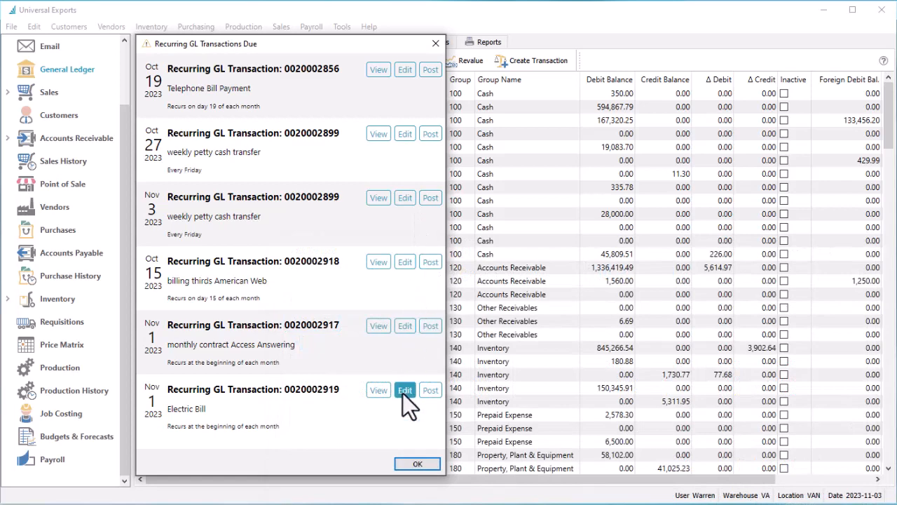
- Open the due Electric Bill recurring transaction for editing, check its Utilities Expense and Accounts Payable lines, and post it
click(405, 390)
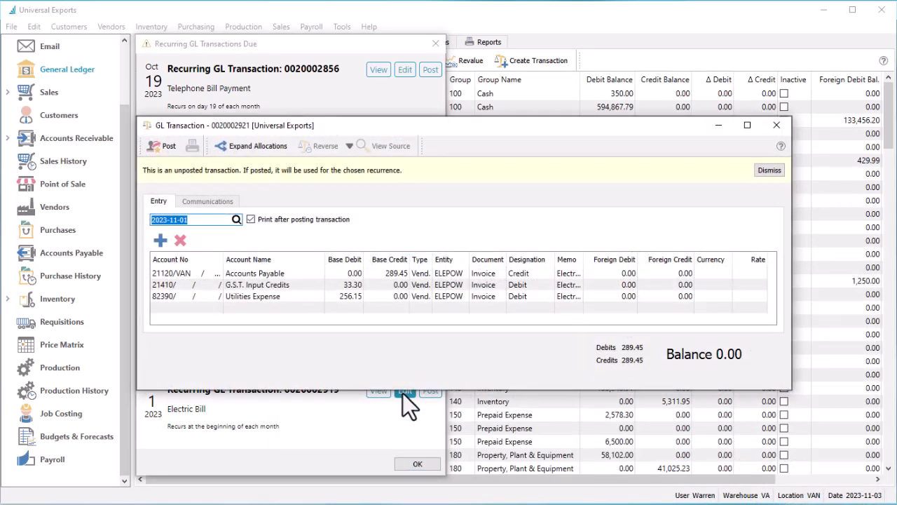
click(201, 298)
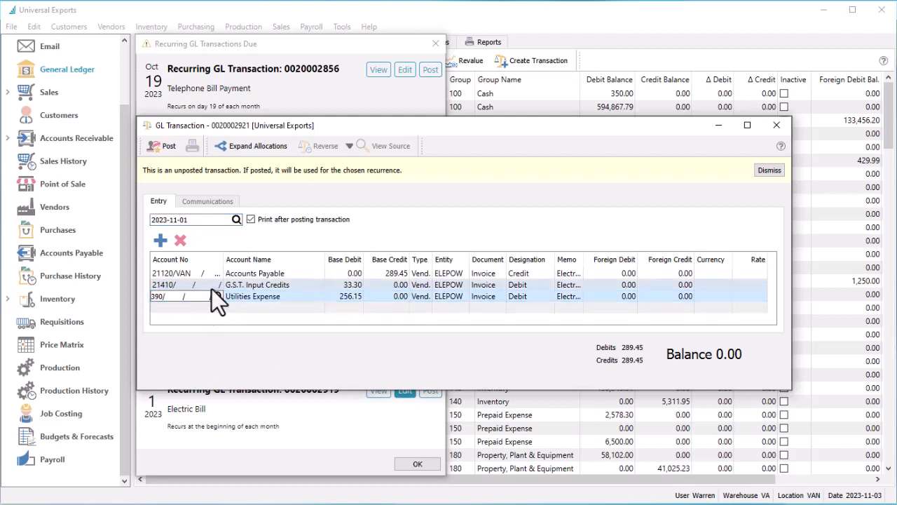
click(237, 274)
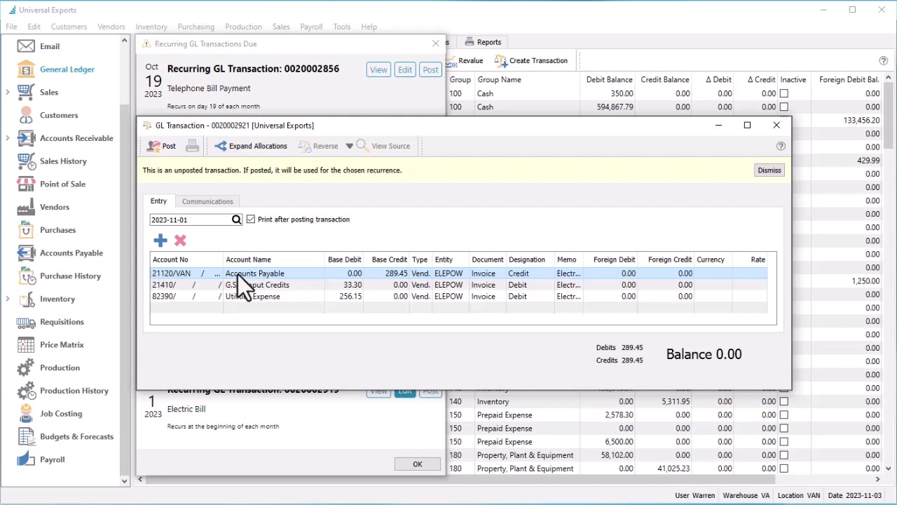
click(171, 153)
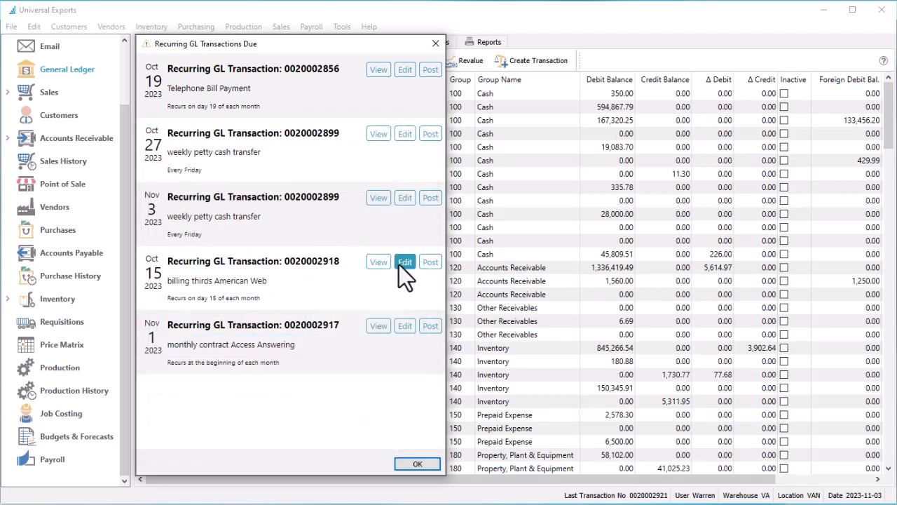
- Edit the due "billing thirds American Web" transaction and set the exchange rate on its Sales - General-USD line to 1.22
click(400, 265)
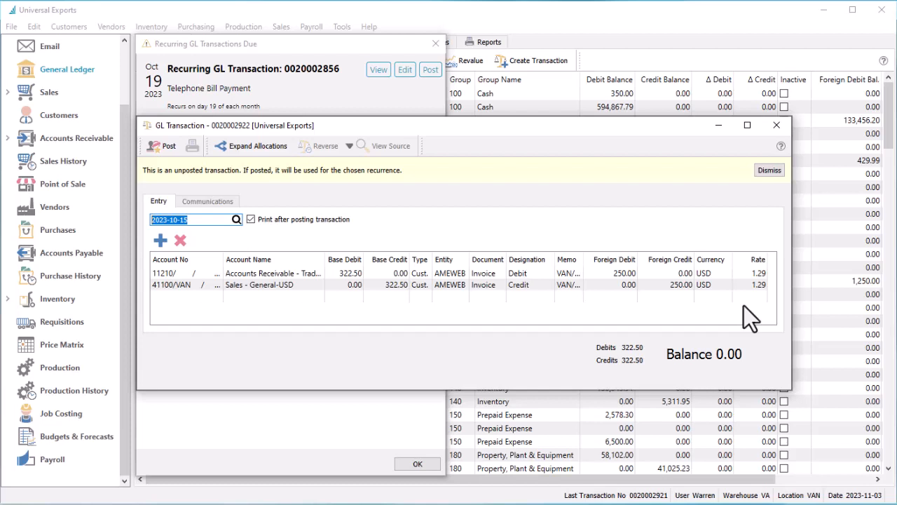
double_click(757, 285)
text(1.22)
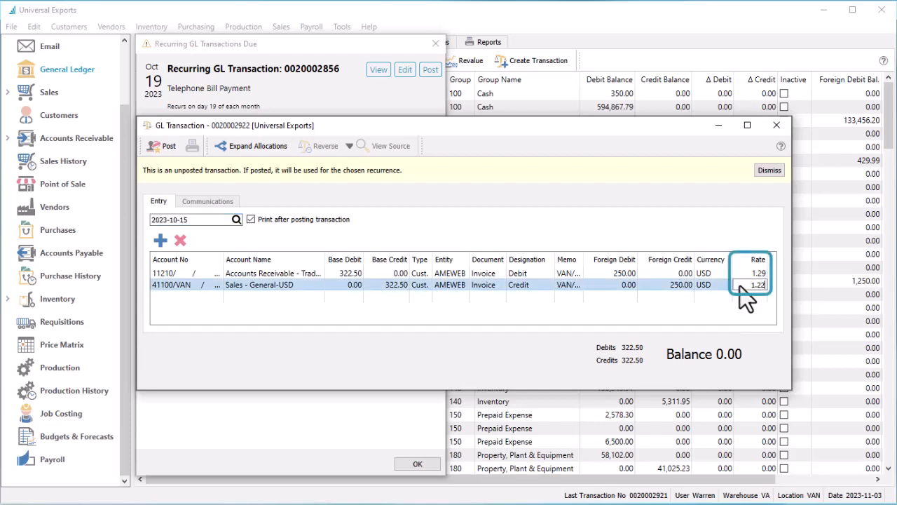
key(Return)
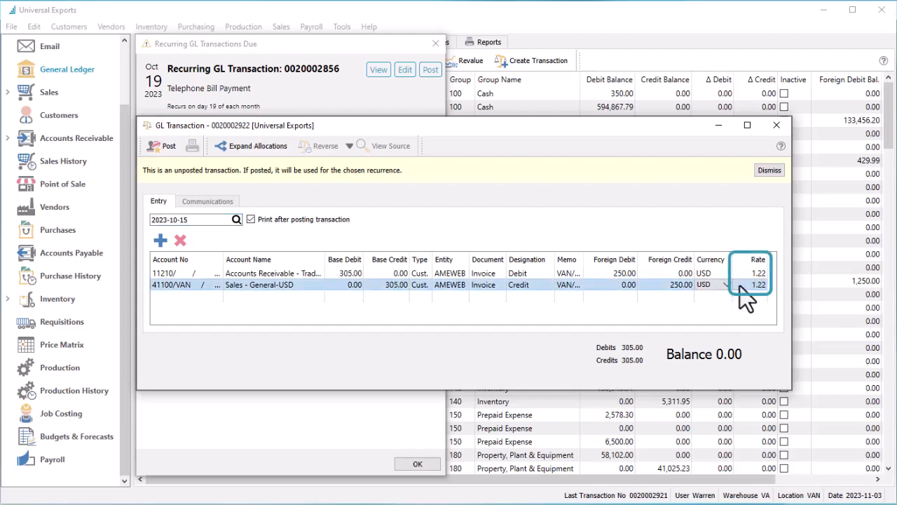